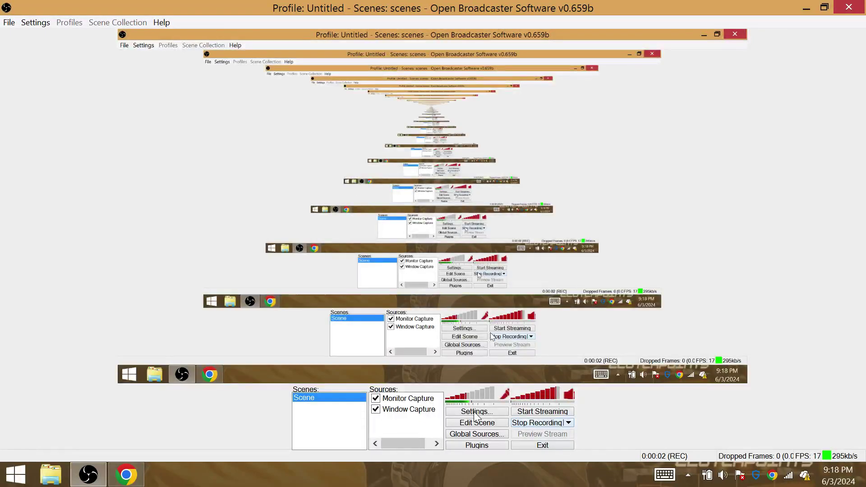
Switch from OBS to the Chrome window showing ESPN's England 3-0 Bosnia report.
key("alt+Tab")
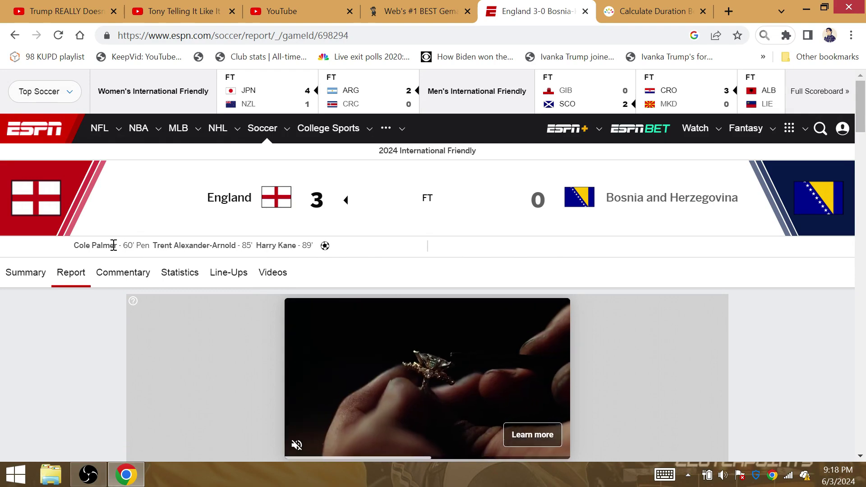
Dismiss the Gematrinator ad, then highlight Cole Palmer's goal minute on the ESPN report.
left_click(416, 11)
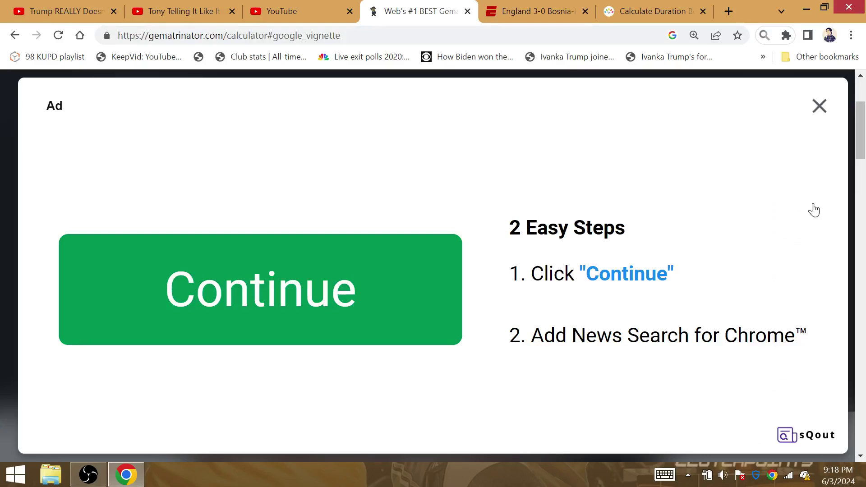
left_click(821, 109)
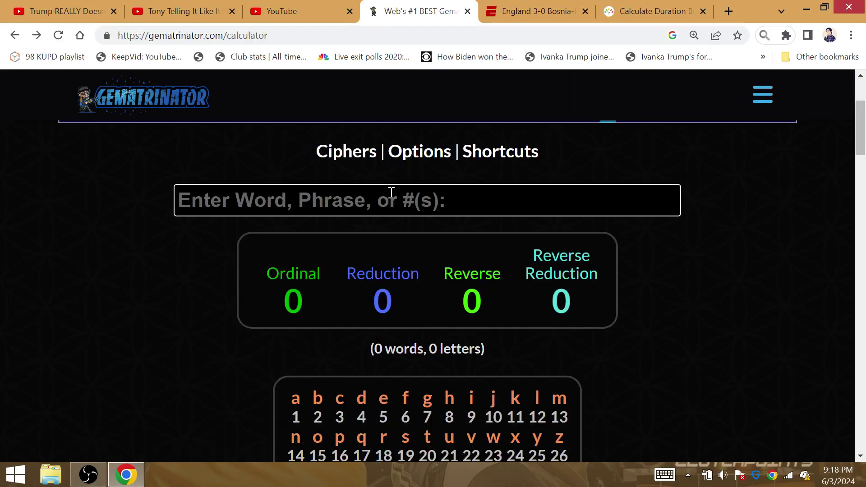
type("berlin")
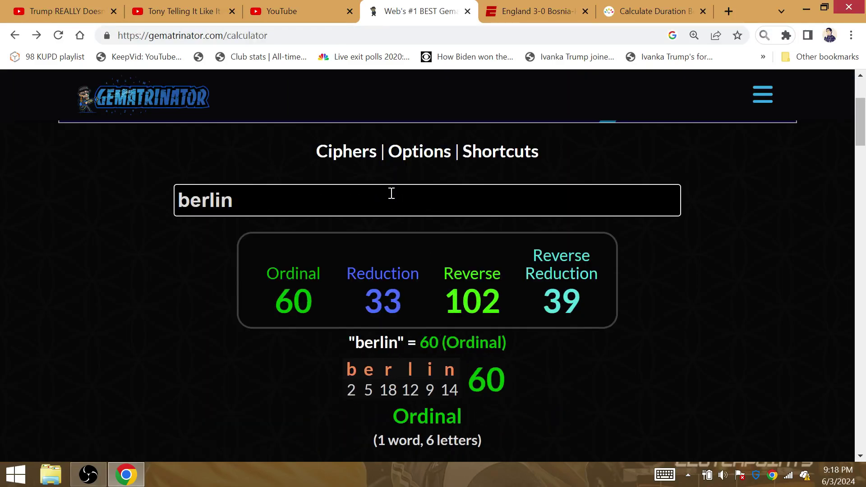
left_click(516, 7)
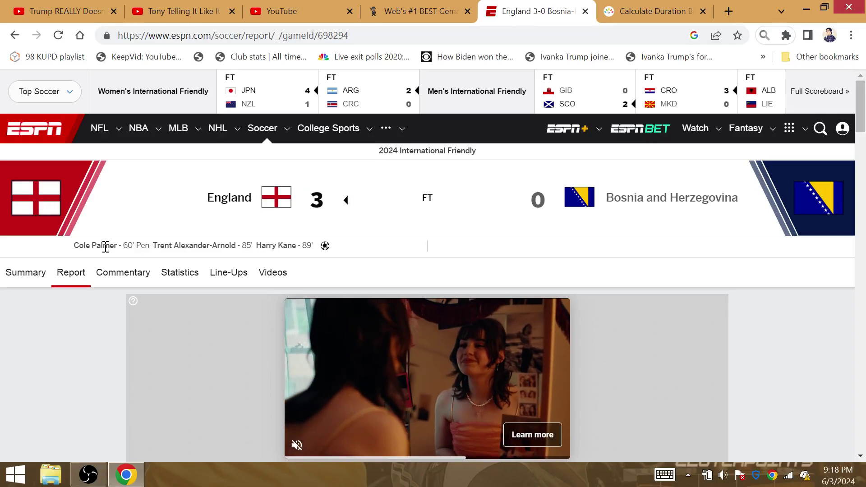
left_click_drag(120, 247, 137, 248)
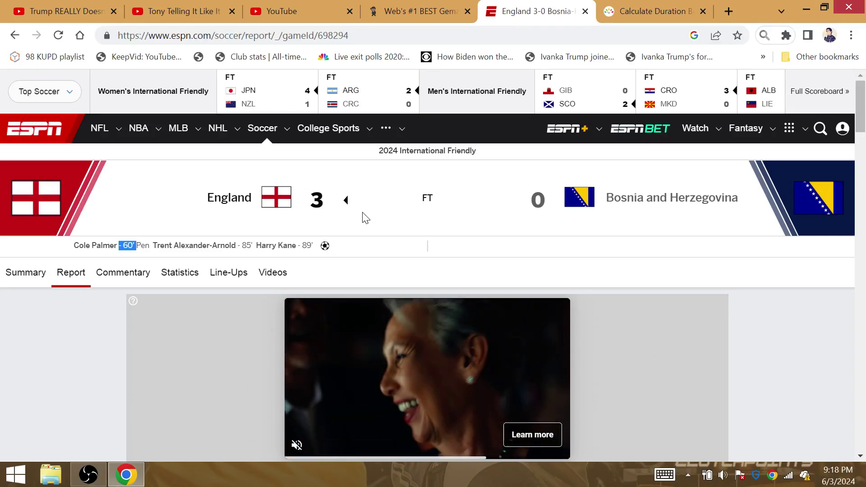
Replace berlin with england in the Gematrinator entry.
left_click(398, 6)
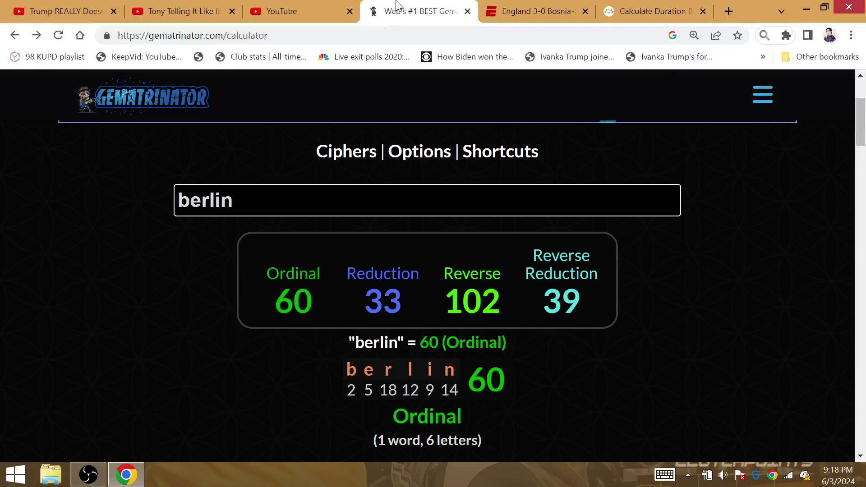
key("ctrl+a")
type("eb")
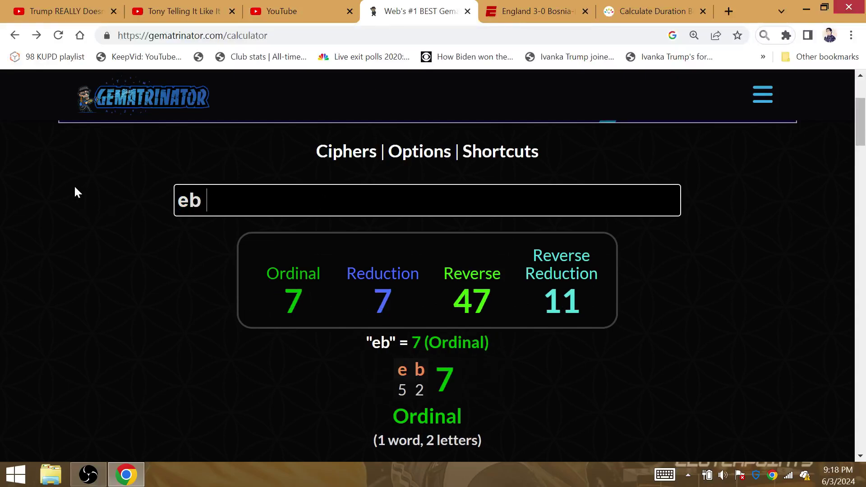
key("BackSpace")
type("nglan")
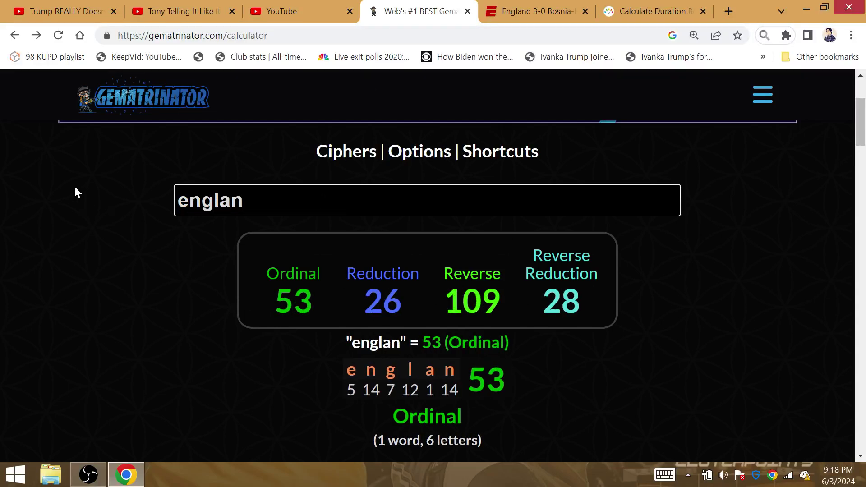
type("d")
Pass through the match report to the timeanddate result: 42 days, June 3 to July 14, 2024.
left_click(542, 9)
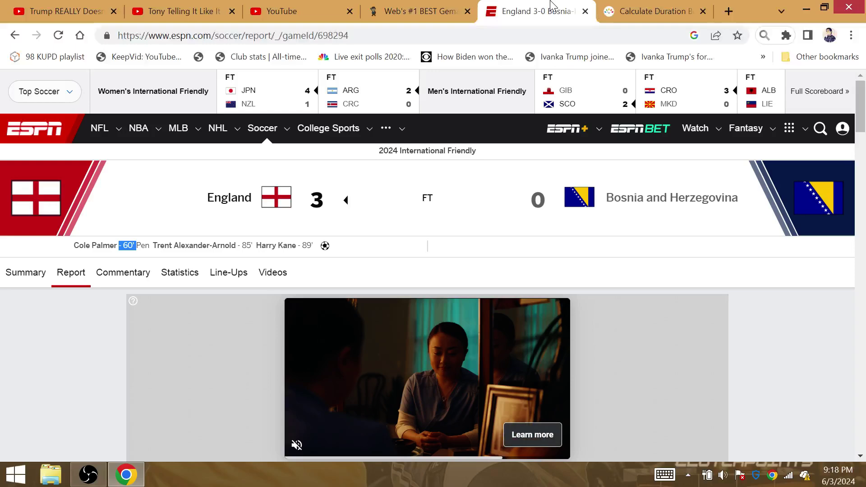
left_click(650, 11)
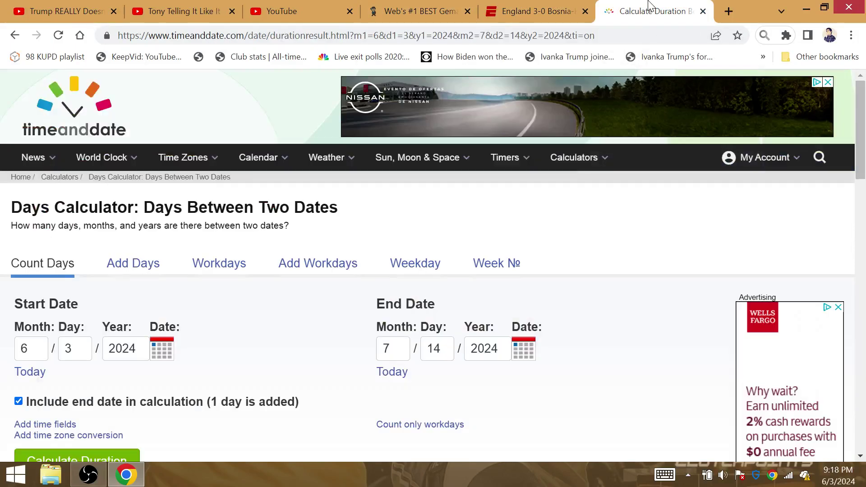
scroll(417, 298, "down", 4)
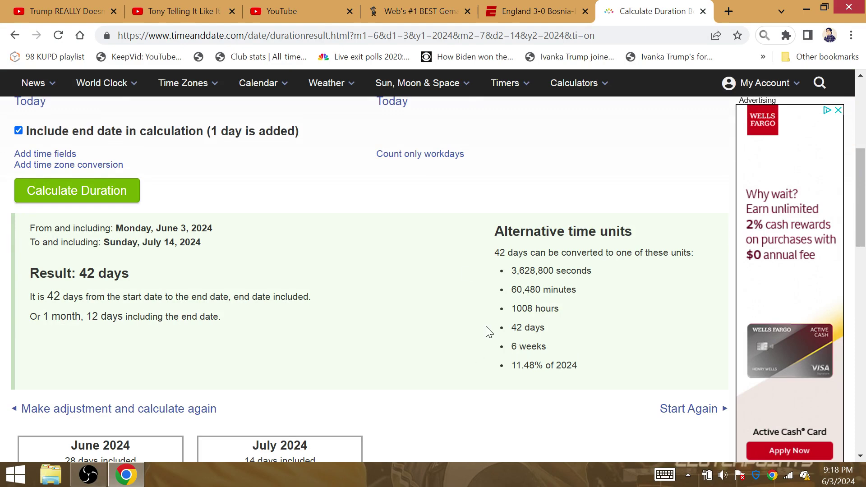
Check Gematrinator's england values, then highlight Palmer's 60' penalty and Kane's 89' goal on ESPN.
left_click(413, 11)
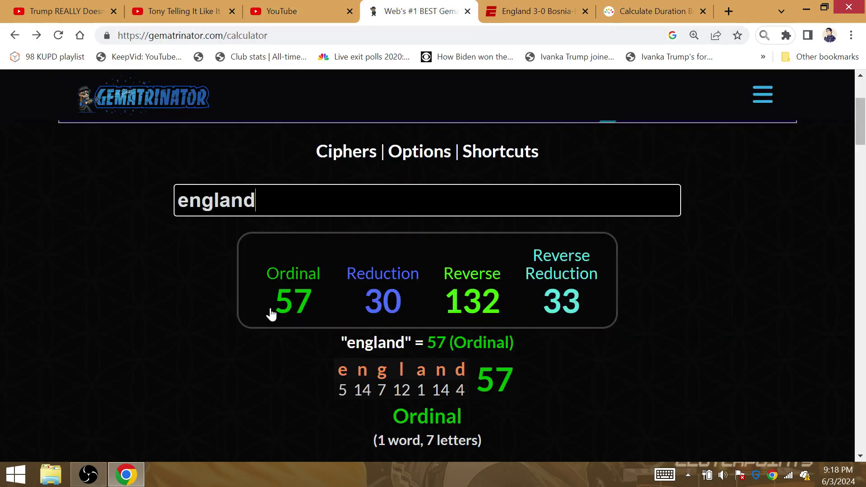
left_click(519, 10)
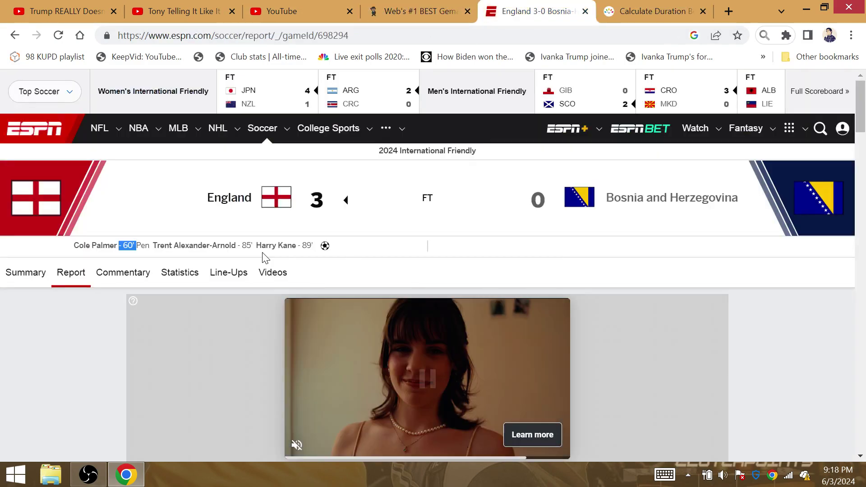
left_click_drag(121, 237, 122, 246)
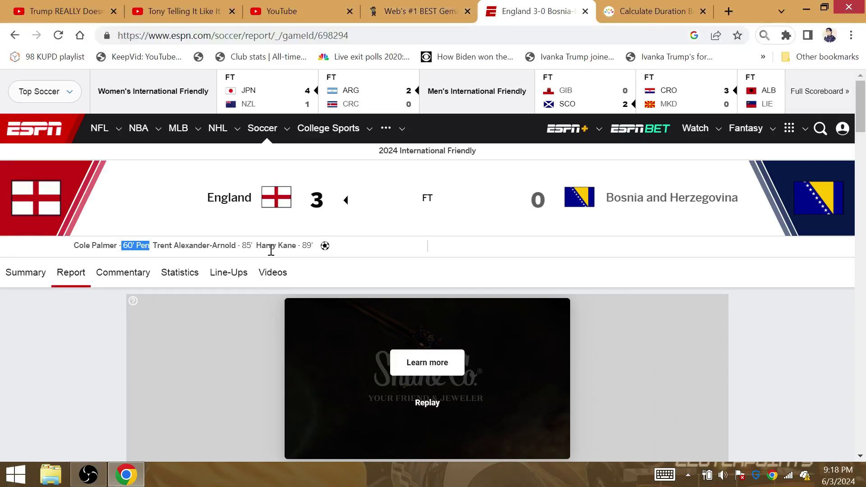
left_click_drag(314, 245, 256, 246)
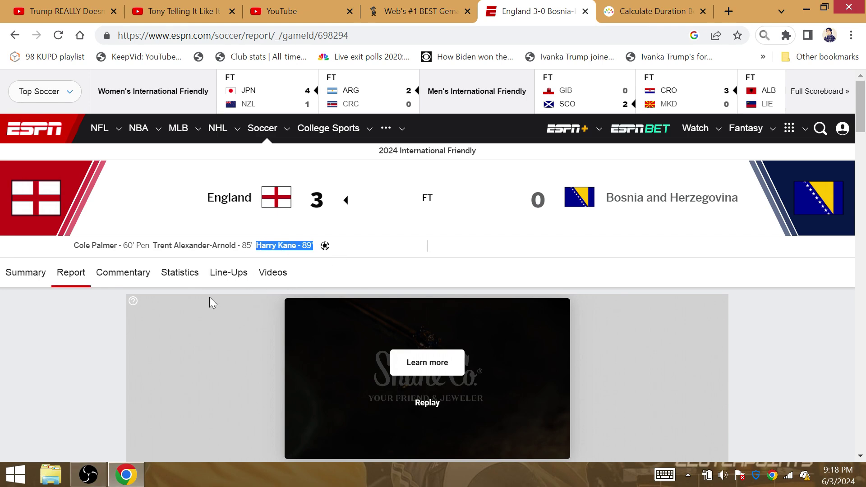
left_click(450, 170)
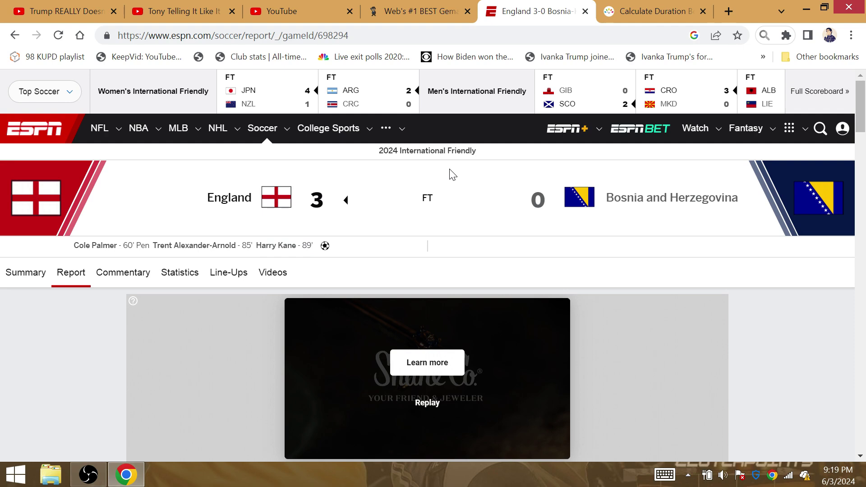
scroll(420, 244, "down", 1)
scroll(420, 244, "down", 4)
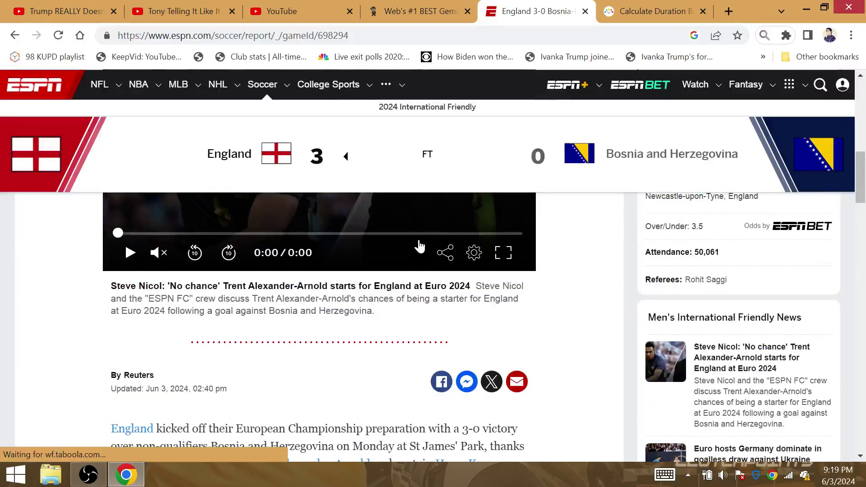
scroll(420, 246, "down", 4)
scroll(391, 326, "down", 1)
scroll(392, 320, "down", 3)
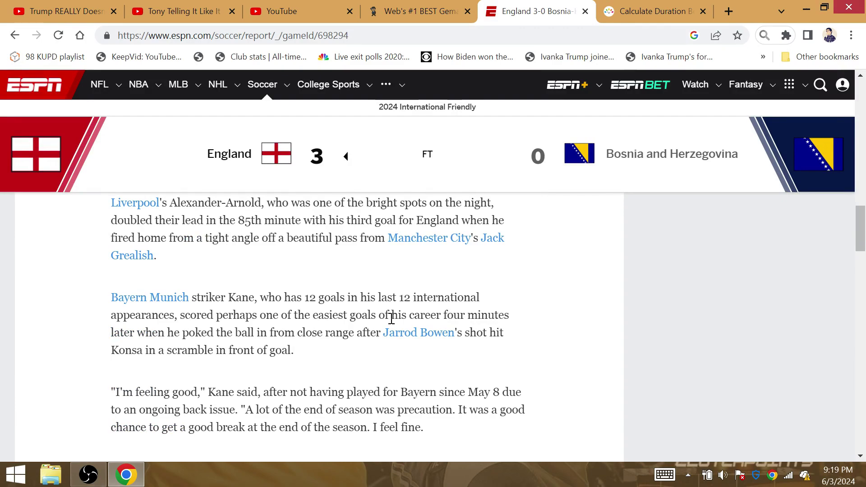
scroll(391, 316, "up", 5)
scroll(390, 317, "up", 2)
scroll(390, 318, "up", 2)
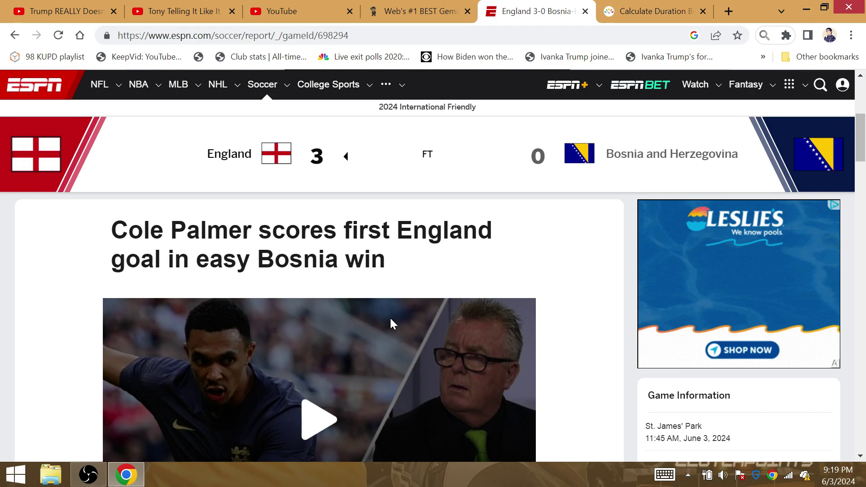
scroll(410, 246, "up", 4)
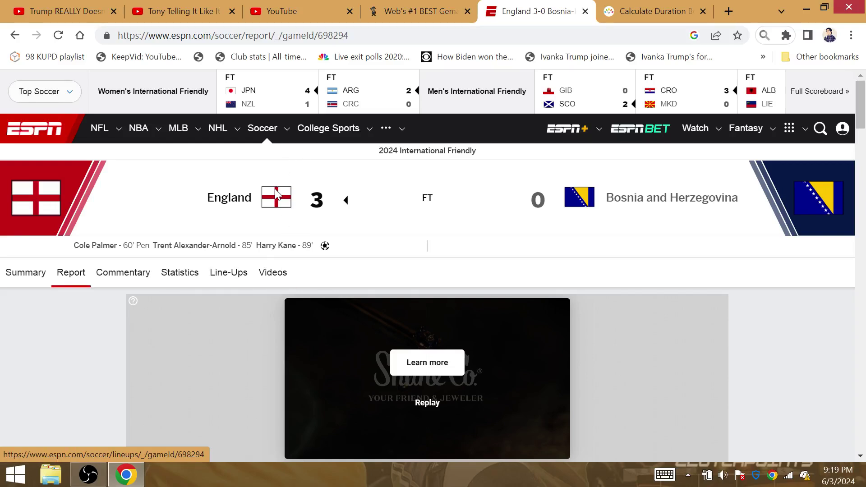
mouse_move(88, 474)
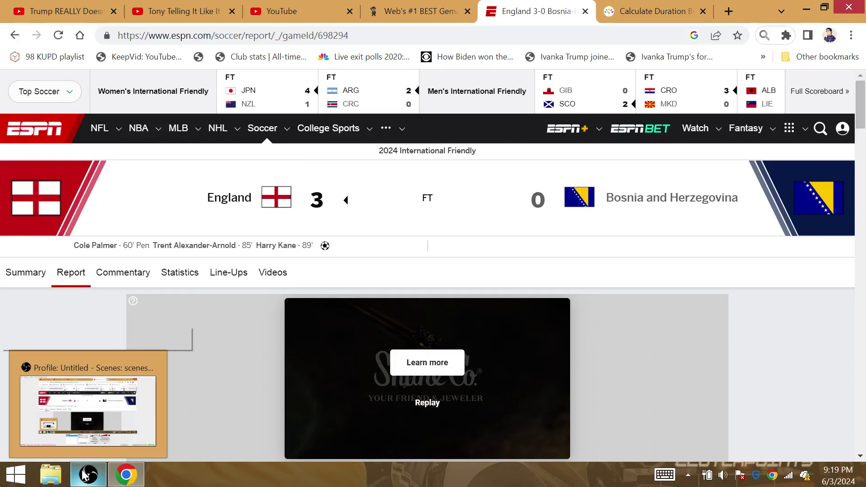
Bring the OBS window forward from the taskbar while capture keeps running.
left_click(88, 352)
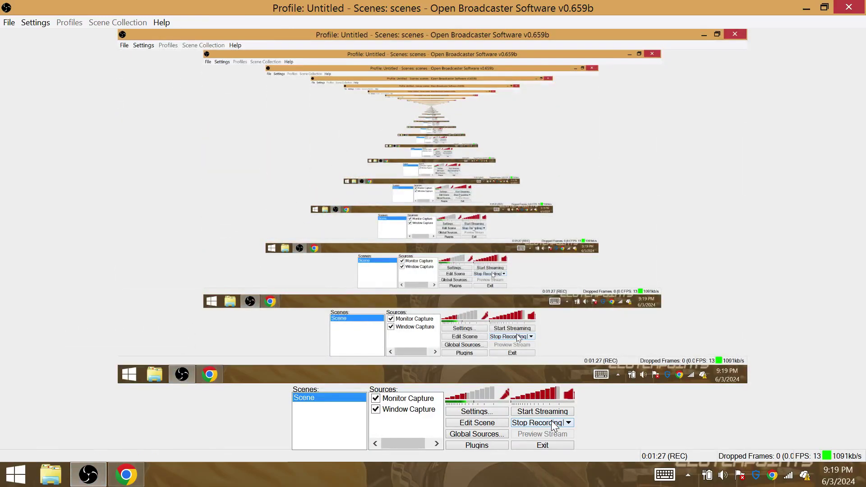